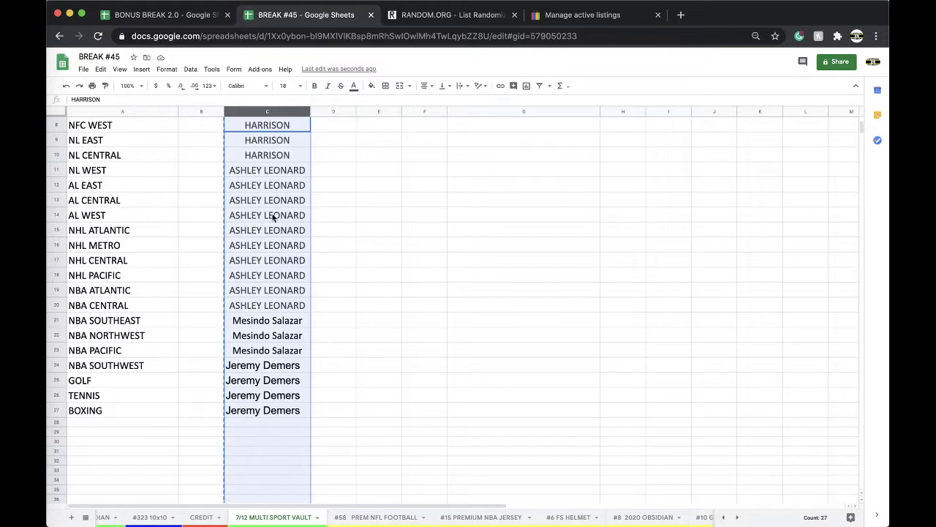
Step: Switch to RANDOM.ORG, load a blank List Randomizer form and paste the names copied from column C into it
left_click(432, 15)
key("super+l")
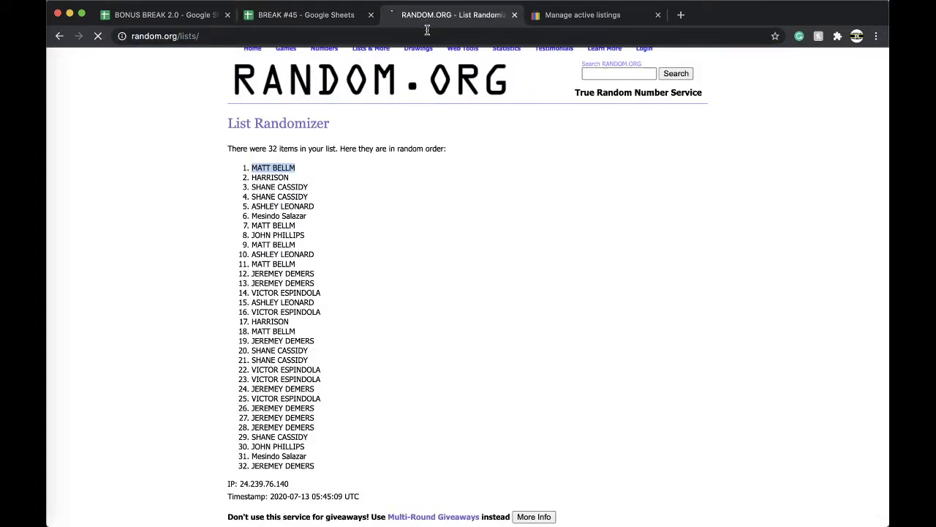
key("Return")
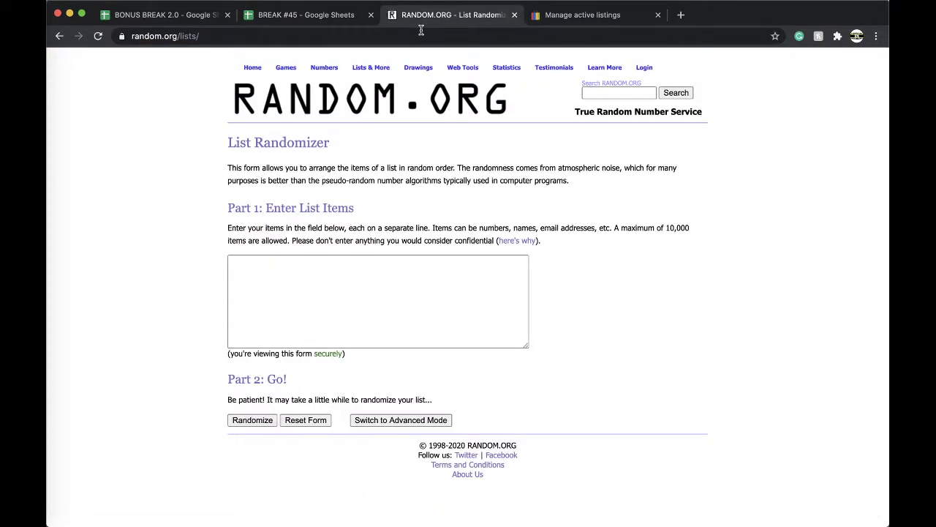
left_click(343, 288)
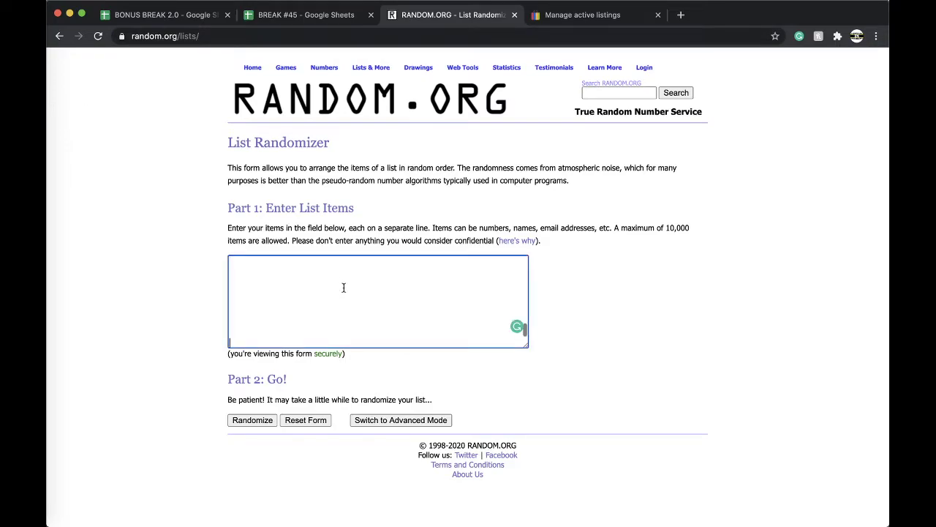
Step: Randomize the pasted list five times
left_click(253, 419)
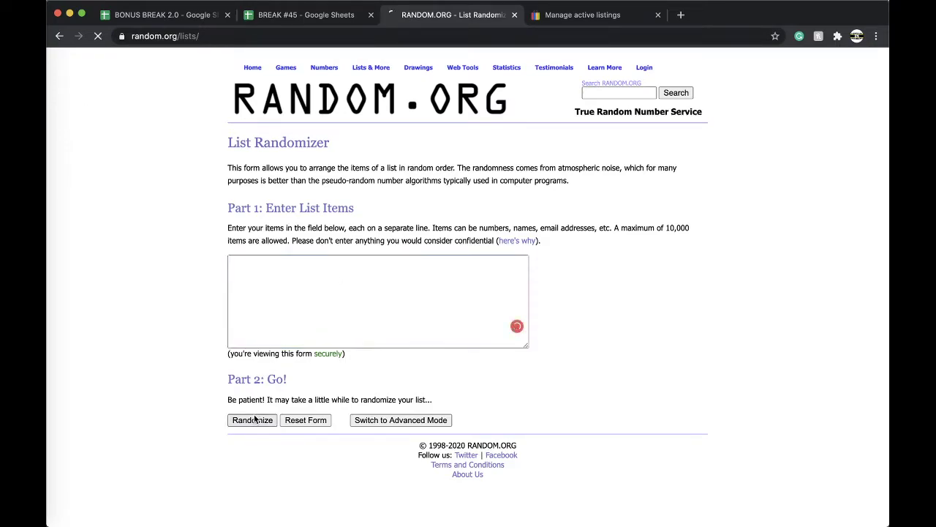
scroll(245, 439, "down", 2)
left_click(242, 453)
scroll(242, 451, "down", 2)
left_click(242, 453)
left_click(240, 453)
scroll(257, 437, "down", 1)
scroll(257, 436, "up", 1)
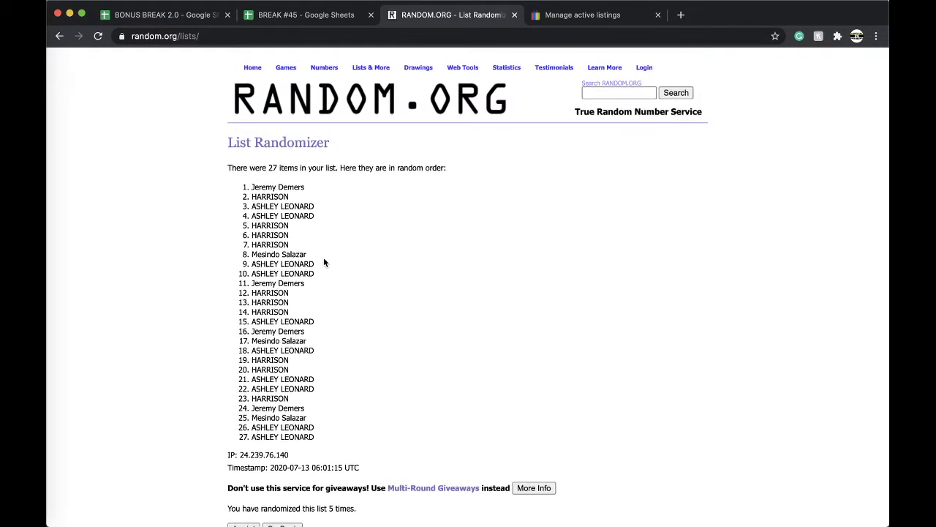
Step: Copy all 27 randomized names and paste them into column B of the BREAK #45 sheet, starting at row 1
scroll(323, 256, "up", 5)
scroll(328, 356, "down", 5)
left_click_drag(316, 437, 225, 192)
key("ctrl+c")
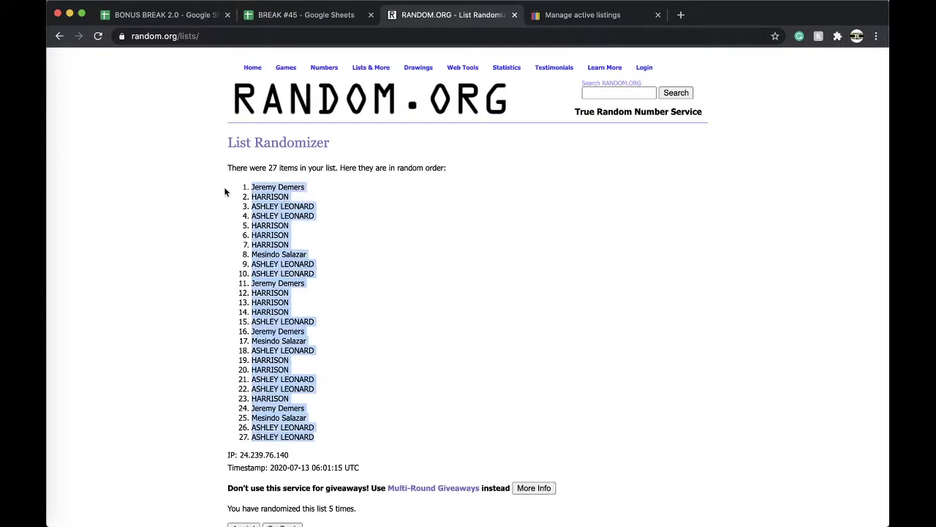
left_click(321, 15)
left_click(194, 131)
key("ctrl+v")
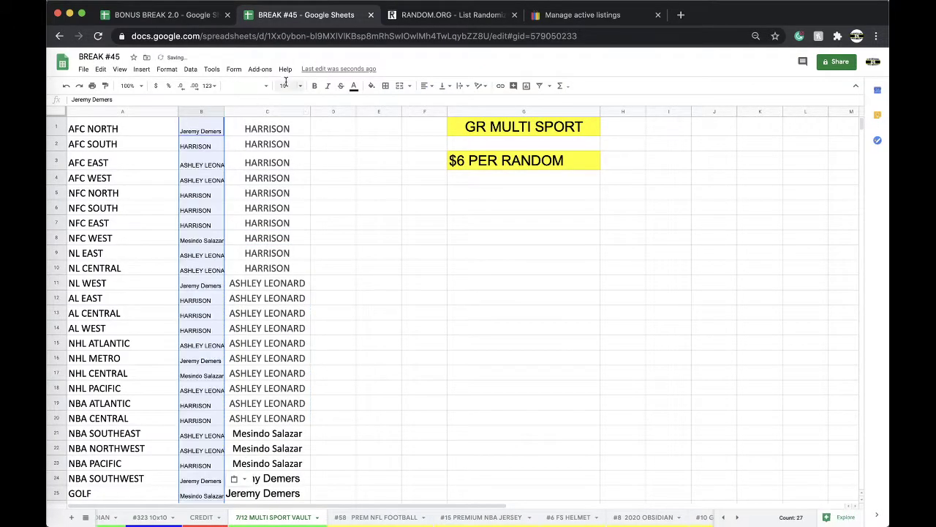
Step: Set the pasted names in column B to font size 18 and fit the column width to them
left_click(285, 85)
left_click(286, 218)
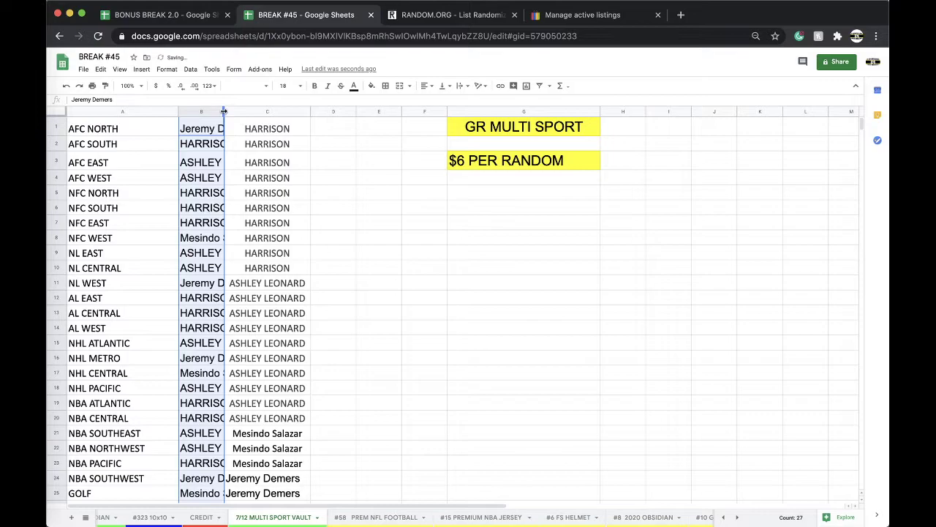
double_click(224, 111)
Step: Sort the whole sheet by column B, A to Z, so each participant's divisions are grouped
left_click(190, 68)
left_click(393, 155)
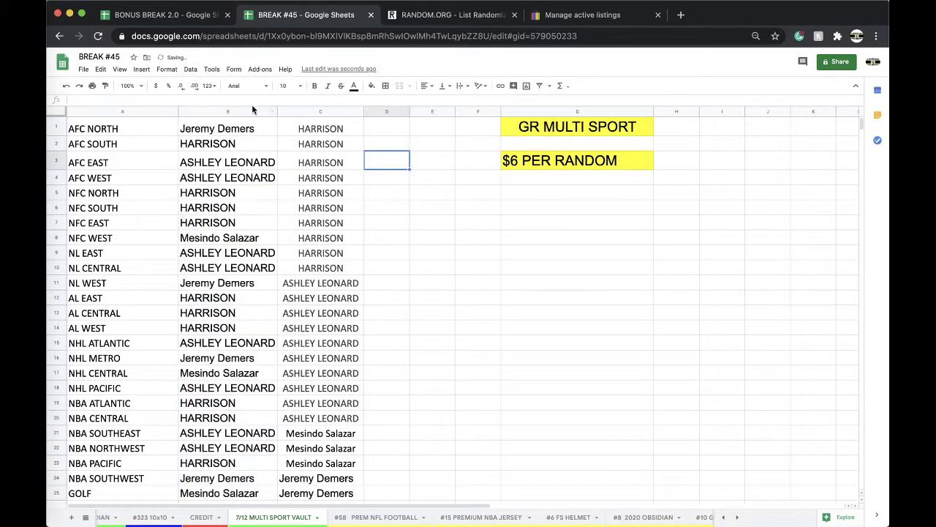
left_click(190, 69)
left_click(204, 82)
left_click(249, 176)
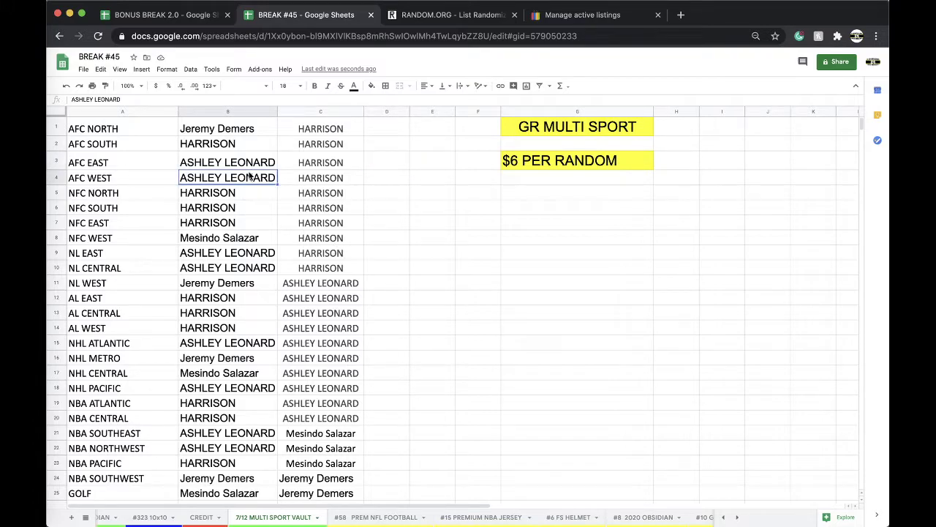
left_click(228, 110)
left_click(190, 69)
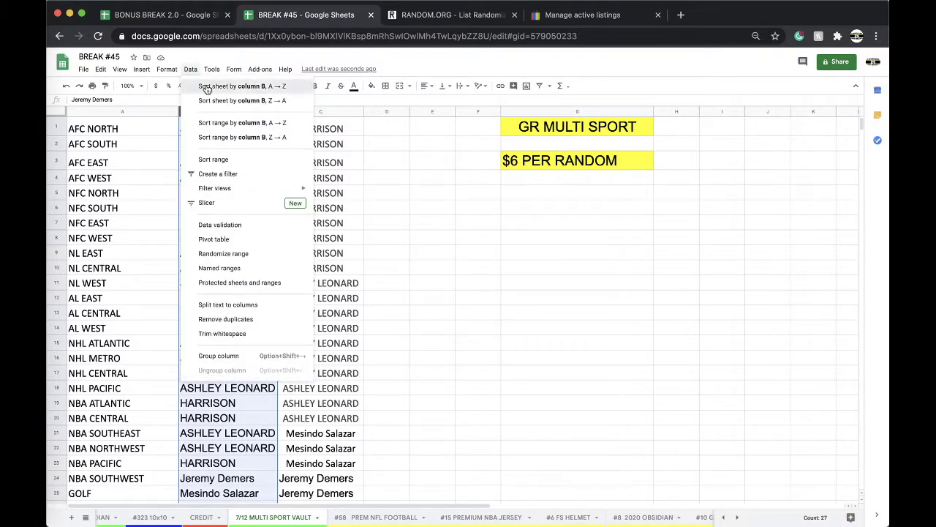
left_click(219, 88)
left_click(226, 146)
Step: Go through the divisions assigned to the first participant in rows 1 to 10
left_click(158, 126)
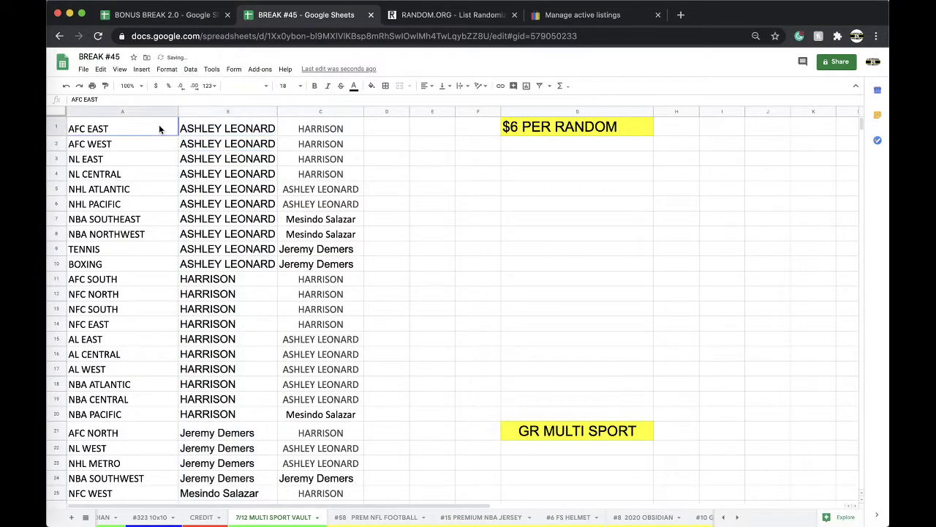
left_click(159, 144)
left_click(158, 158)
left_click(208, 177)
left_click(214, 192)
left_click(215, 205)
left_click(220, 218)
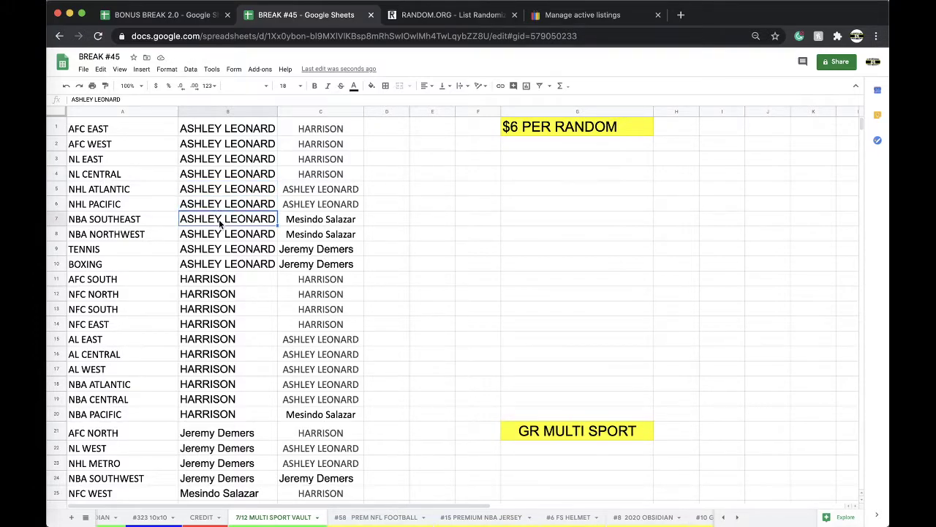
left_click(157, 233)
left_click(208, 261)
scroll(207, 260, "down", 1)
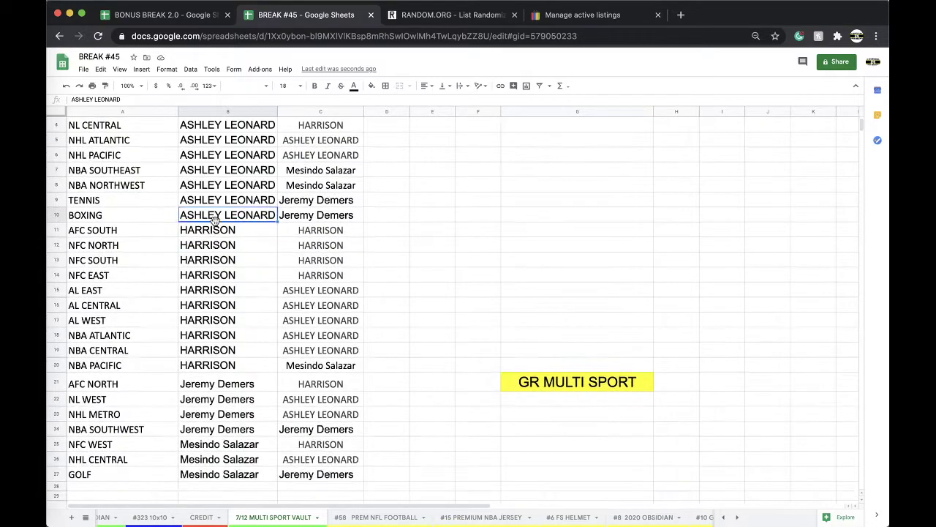
Step: Go through the divisions assigned to the second participant in rows 11 to 20
left_click(162, 231)
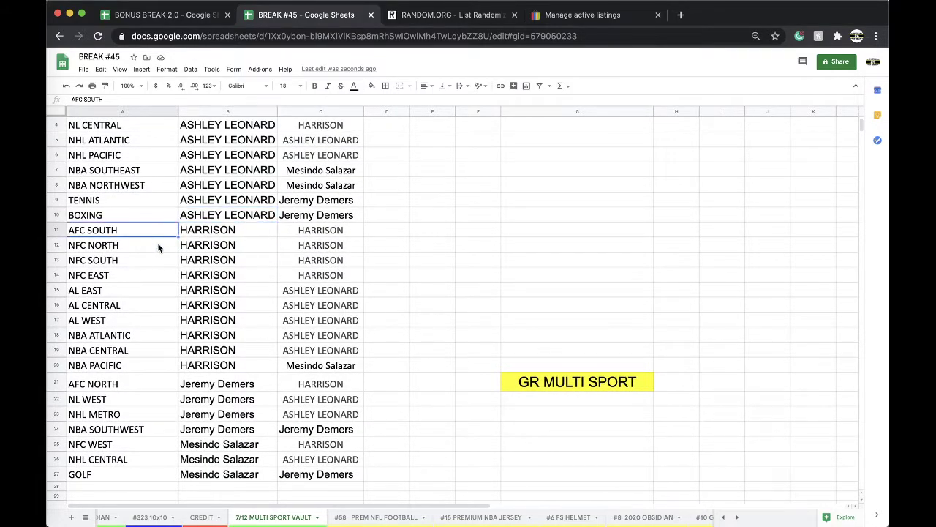
left_click(155, 247)
left_click(155, 260)
left_click(161, 275)
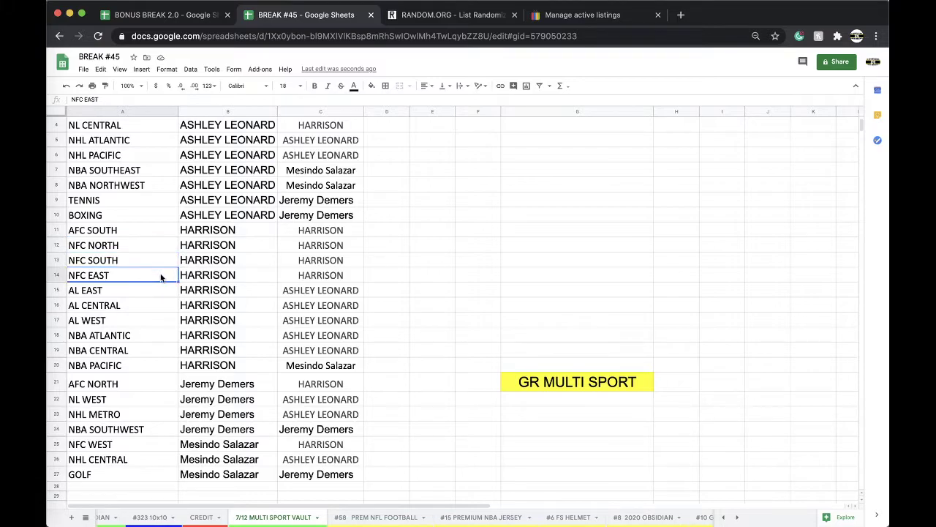
left_click(153, 292)
left_click(154, 308)
left_click(154, 321)
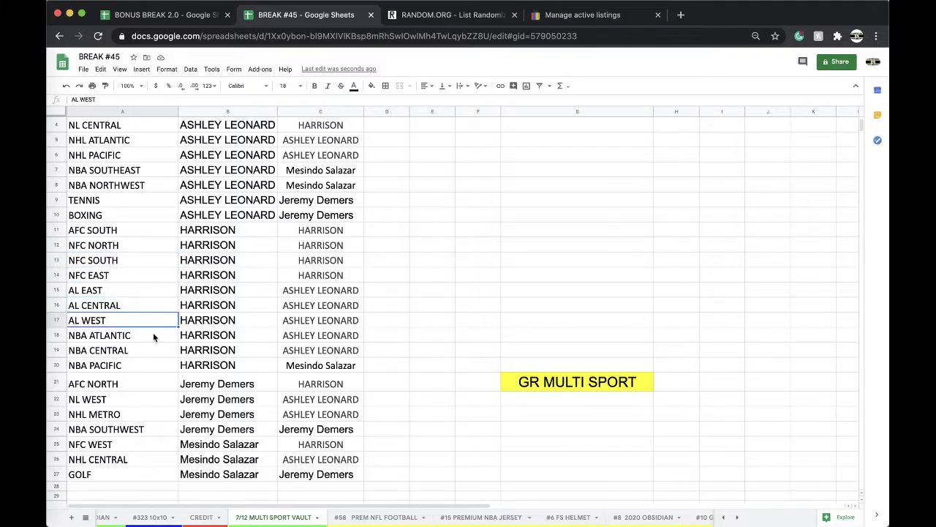
left_click(153, 335)
scroll(170, 307, "down", 2)
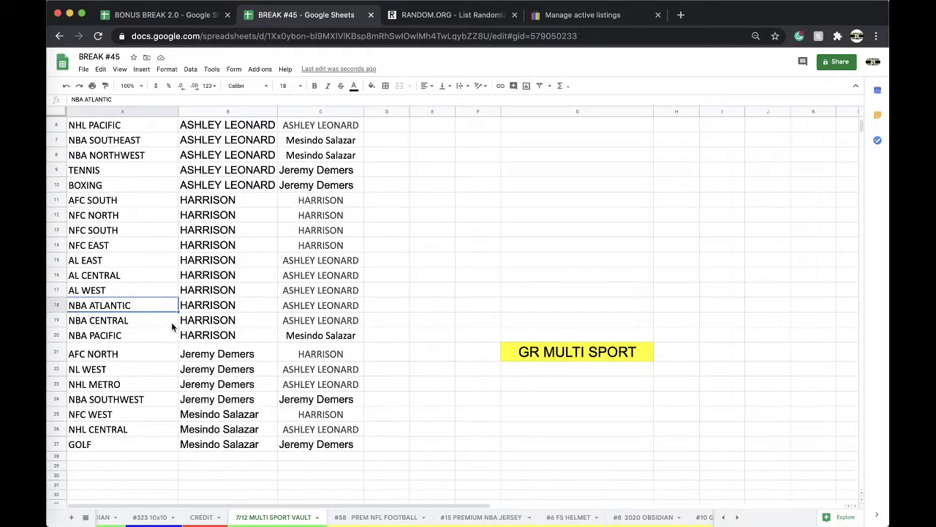
Step: Go through the divisions assigned to the last two participants in rows 21 to 27
left_click(203, 349)
left_click(172, 365)
left_click(164, 384)
left_click(168, 399)
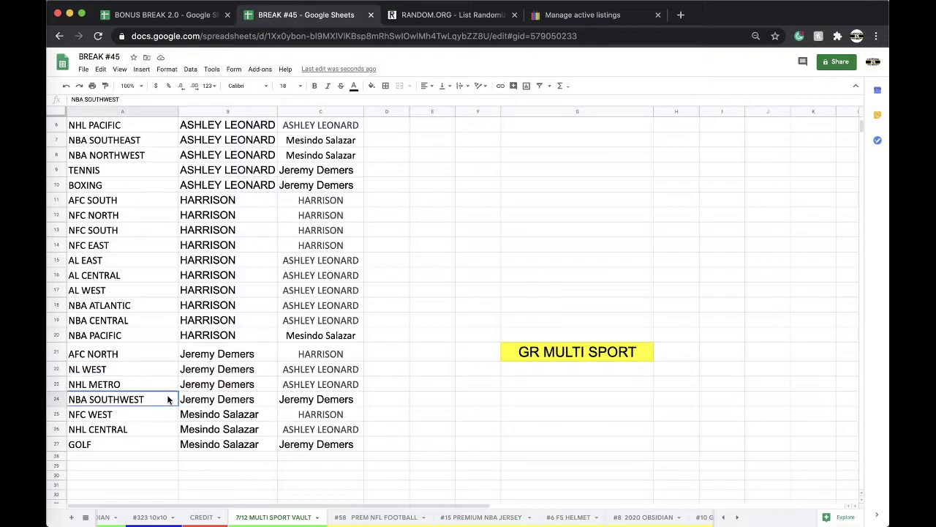
scroll(206, 403, "down", 1)
left_click(208, 404)
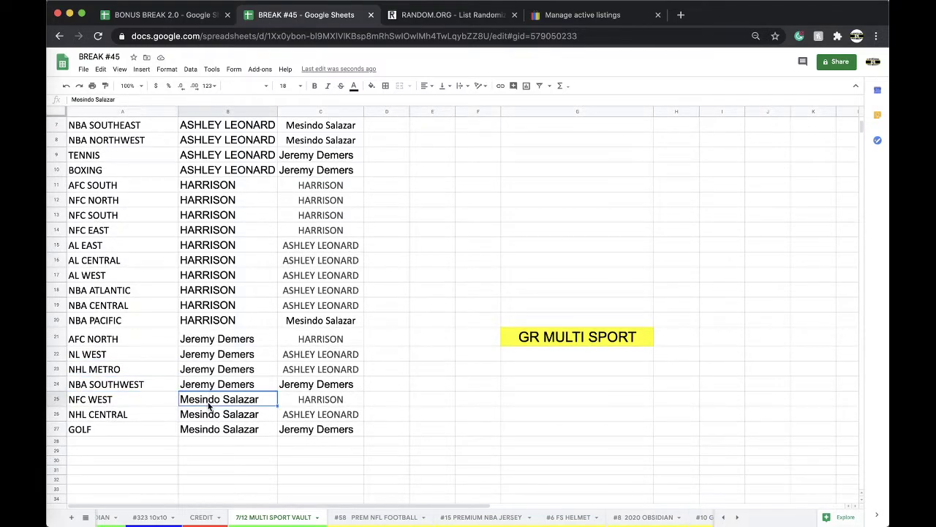
left_click(171, 404)
left_click(180, 420)
left_click(178, 420)
left_click(199, 430)
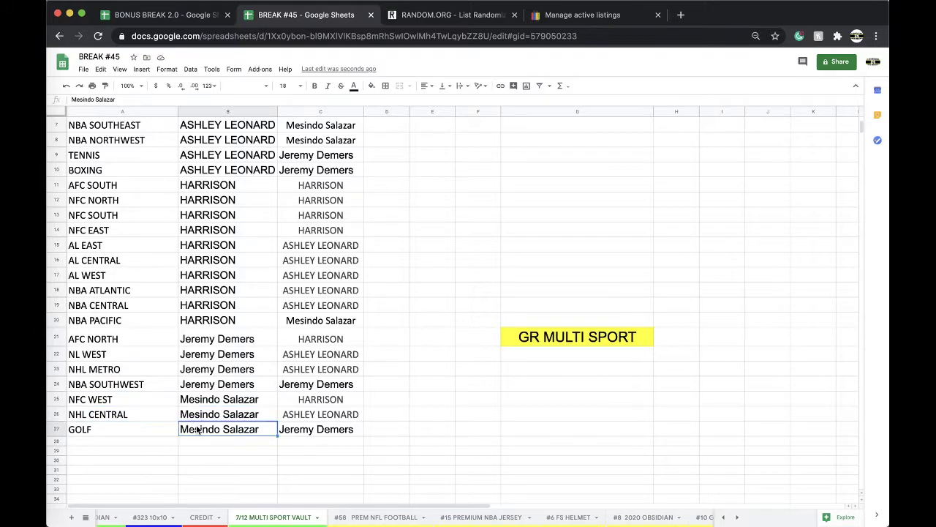